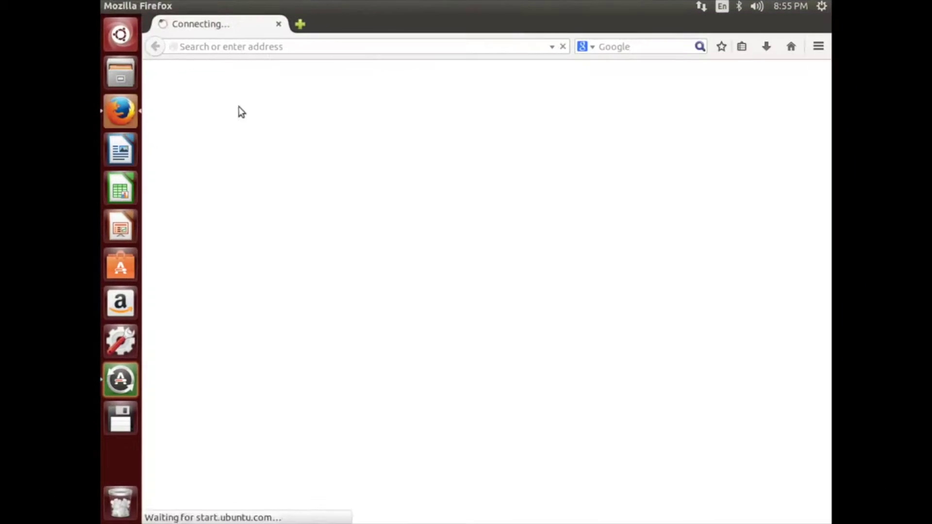
Load the Dash website dashpay.io in Firefox from the 'dash' address-bar suggestion.
{"action": "left_click", "coordinate": [270, 45]}
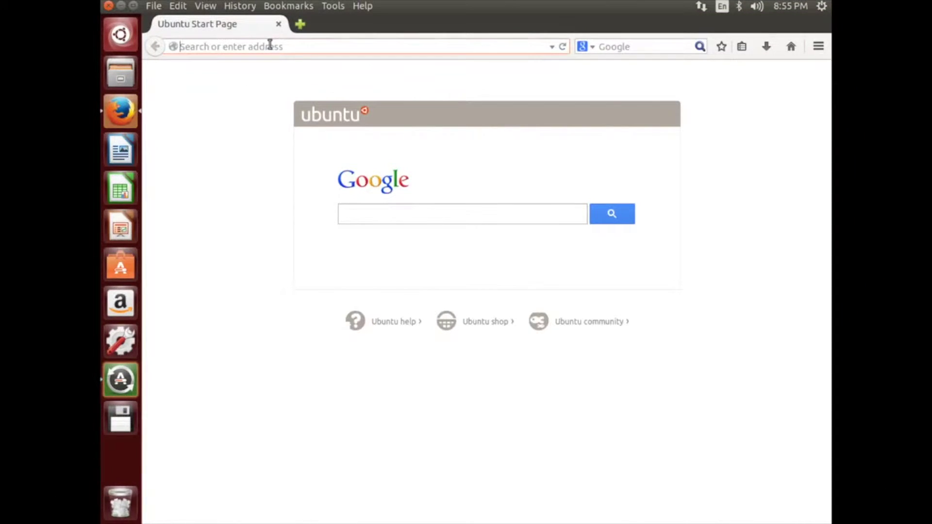
{"action": "type", "text": "dashpay.io/"}
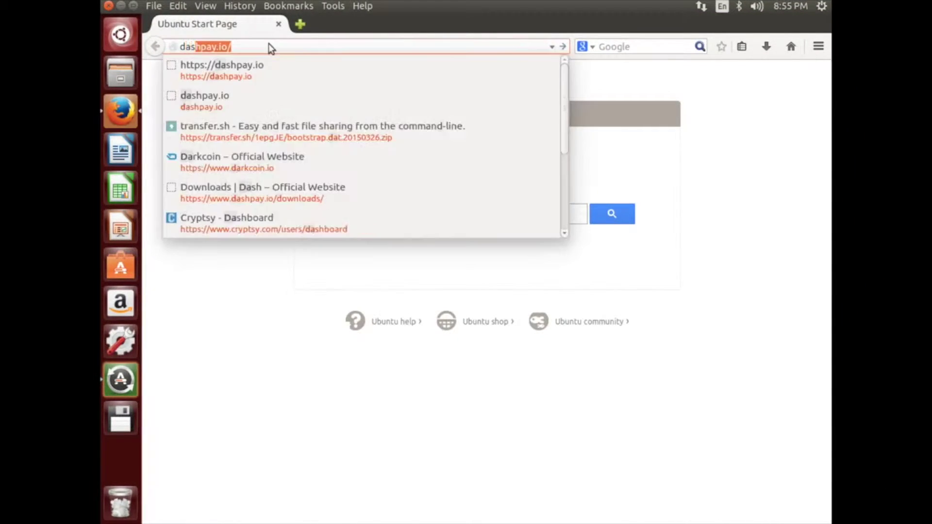
{"action": "key", "text": "Return"}
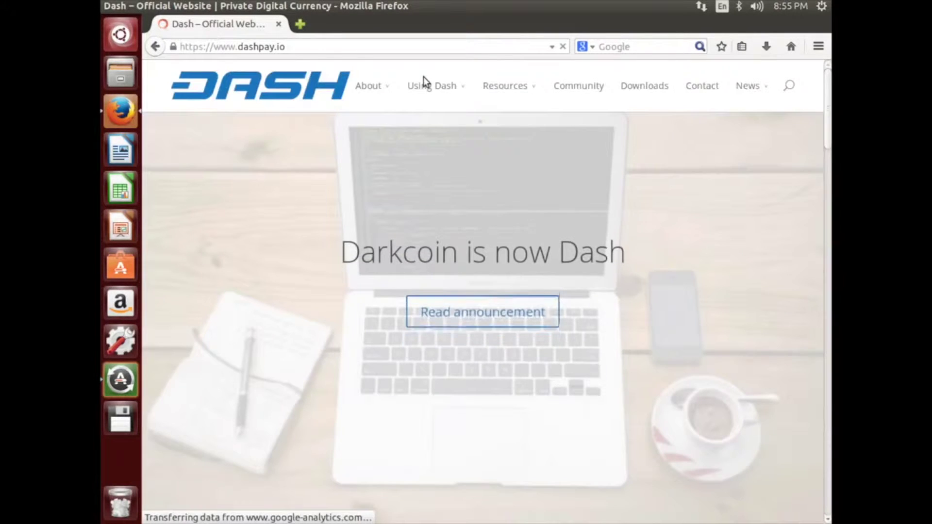
Save the Linux tgz, dash-0.11.2.16-linux.tar.gz, from the Dash Downloads page to disk.
{"action": "left_click", "coordinate": [651, 90]}
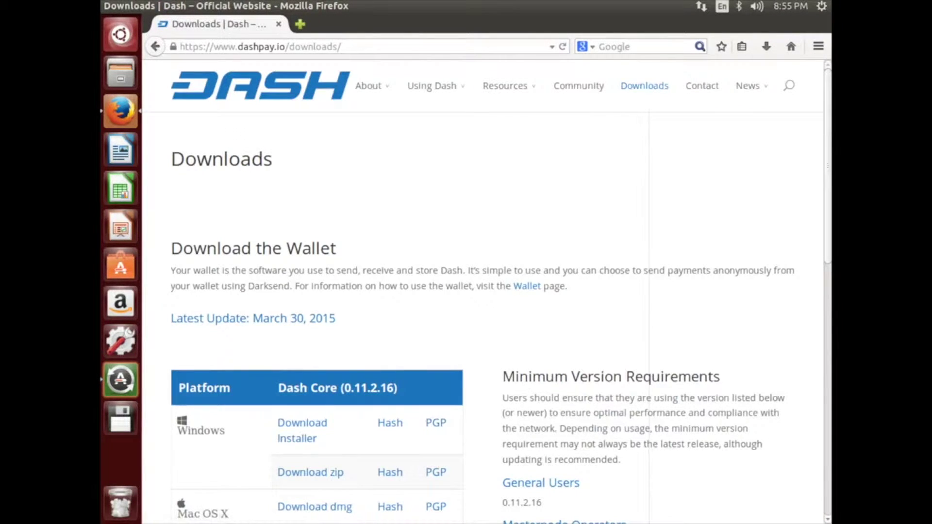
{"action": "left_click", "coordinate": [828, 387]}
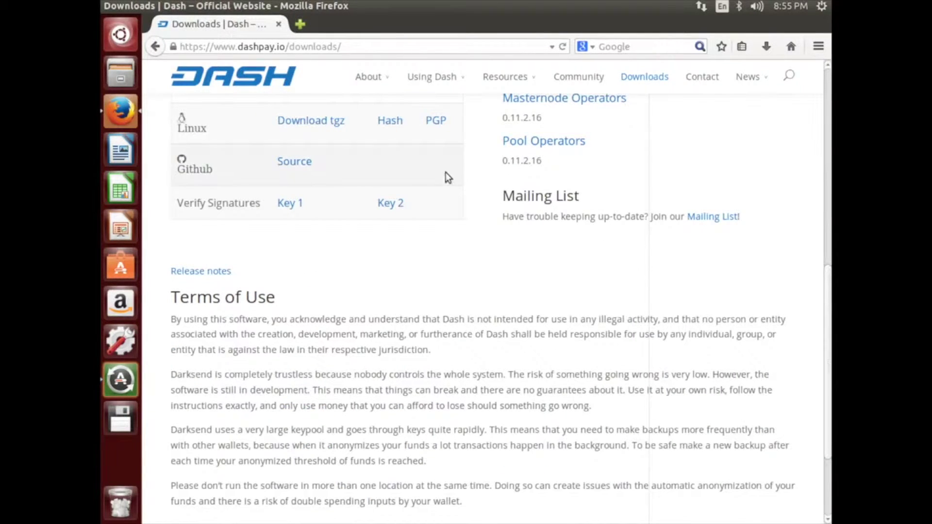
{"action": "left_click", "coordinate": [332, 122]}
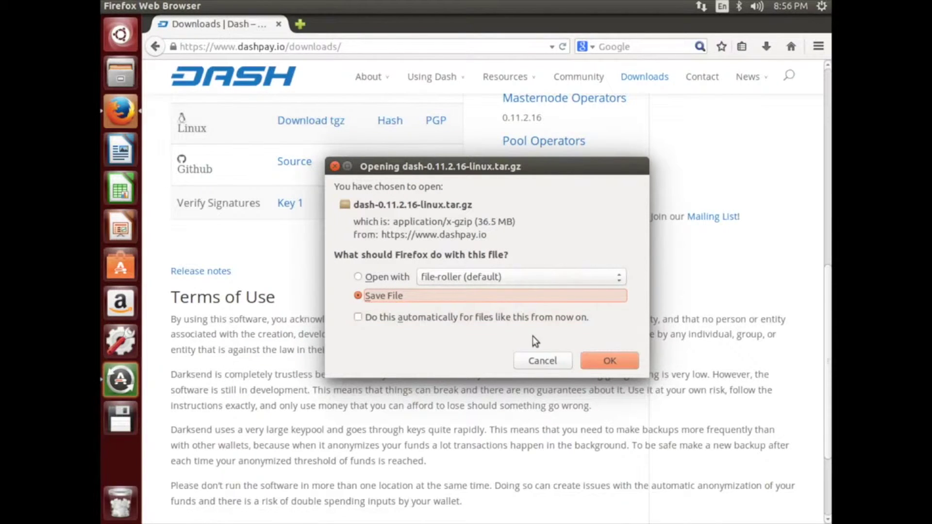
{"action": "left_click", "coordinate": [601, 361]}
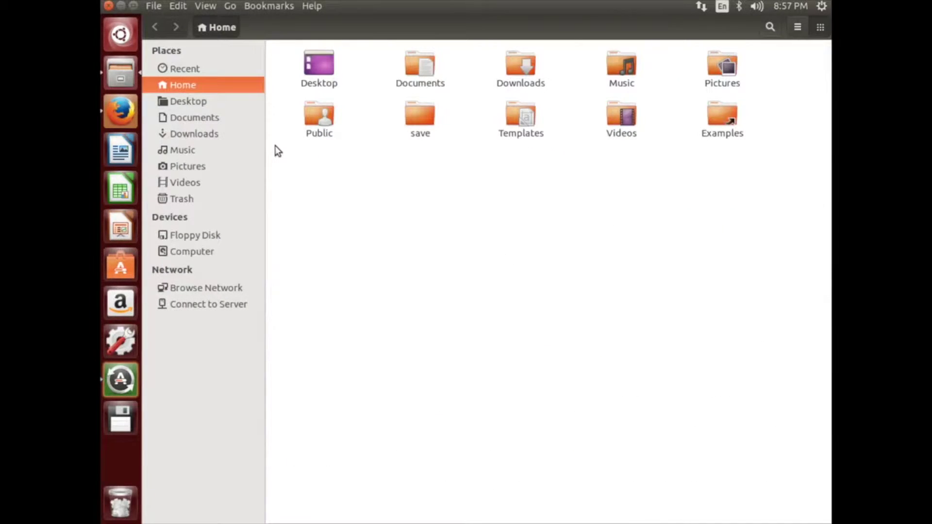
Go to the Downloads folder and bring up the context menu for dash-0.11.2.16-linux.tar.gz.
{"action": "left_click", "coordinate": [226, 122]}
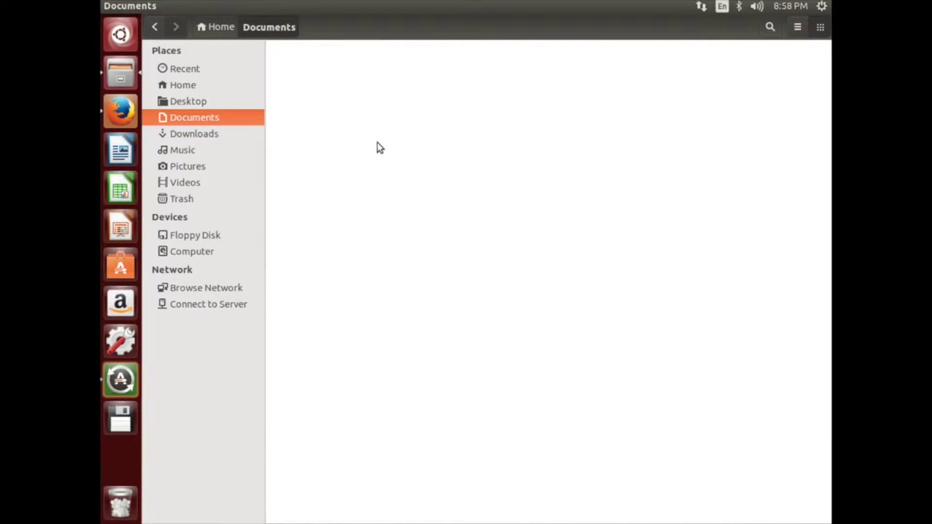
{"action": "left_click", "coordinate": [220, 134]}
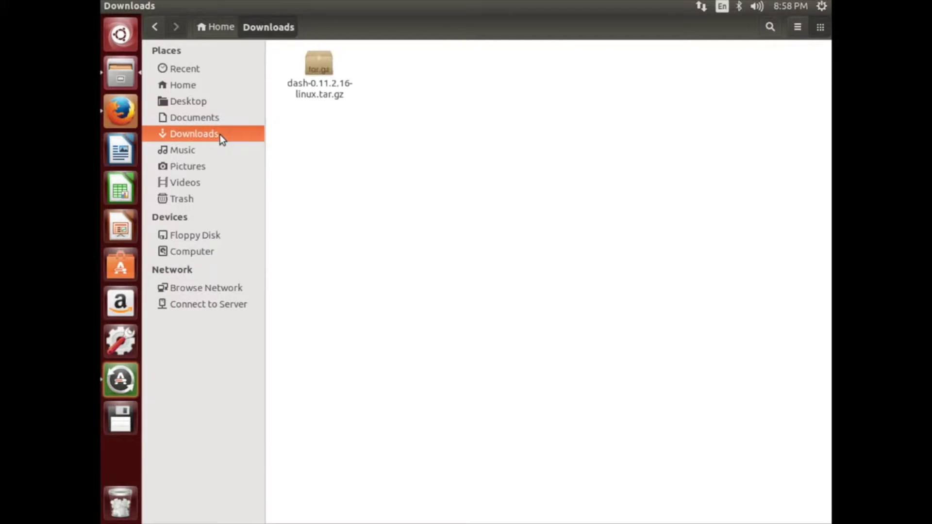
{"action": "left_click", "coordinate": [321, 72]}
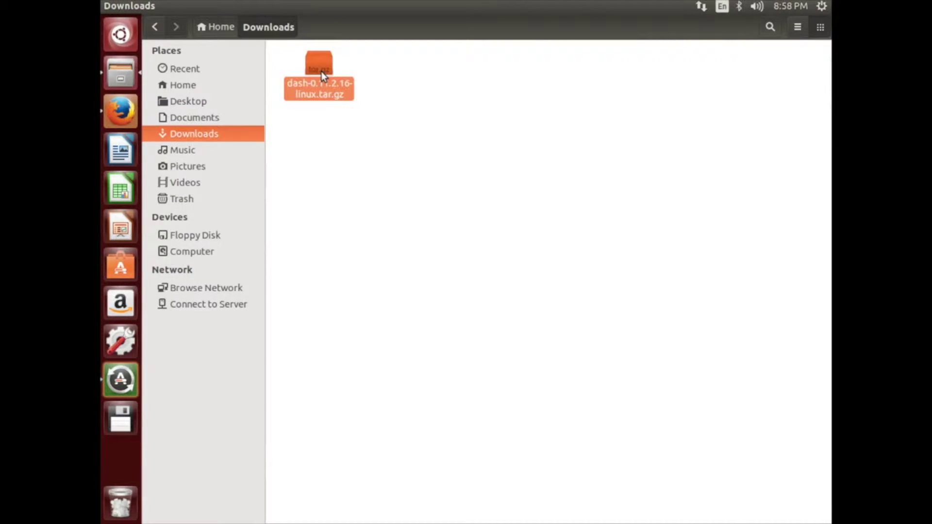
{"action": "right_click", "coordinate": [321, 71]}
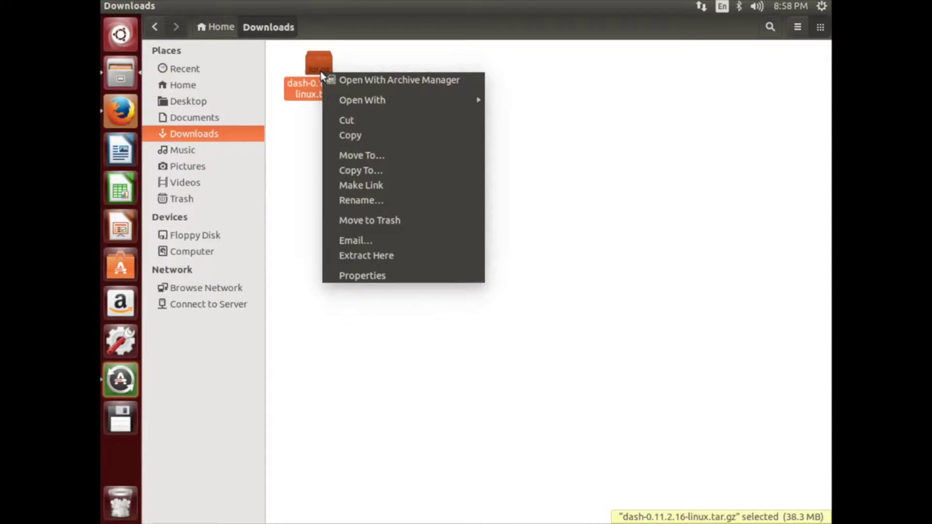
Open the tarball in Archive Manager and browse into dash-0.11.2.16-linux/bin, showing the 32 and 64 folders.
{"action": "left_click", "coordinate": [362, 79]}
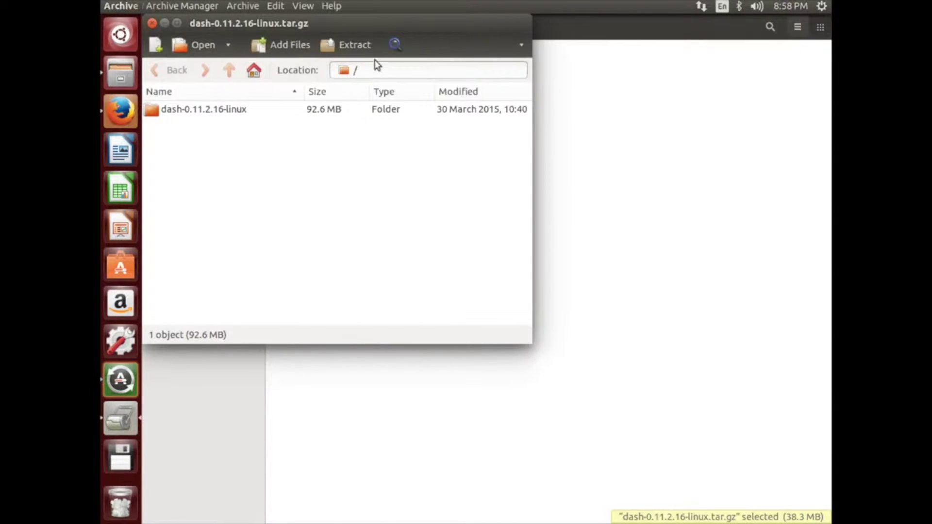
{"action": "left_click_drag", "start_coordinate": [404, 25], "coordinate": [467, 71]}
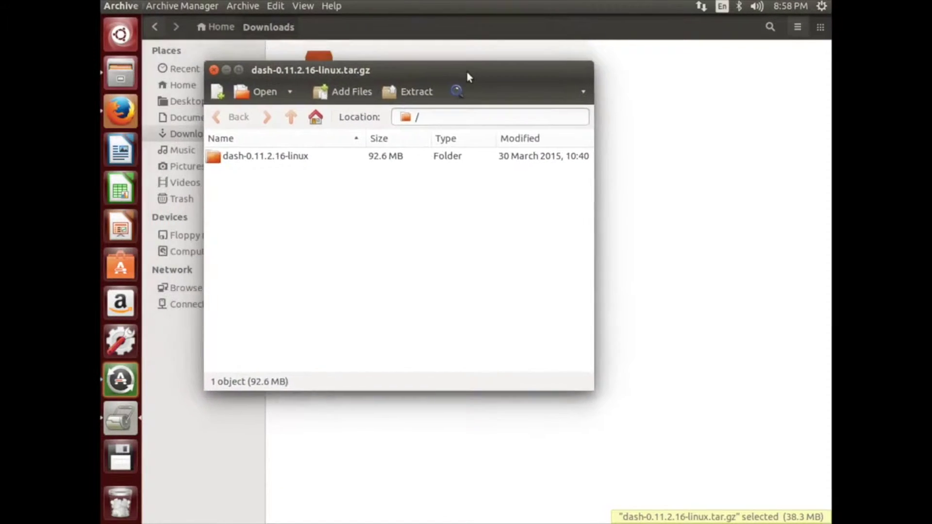
{"action": "left_click", "coordinate": [267, 154]}
{"action": "double_click", "coordinate": [267, 155]}
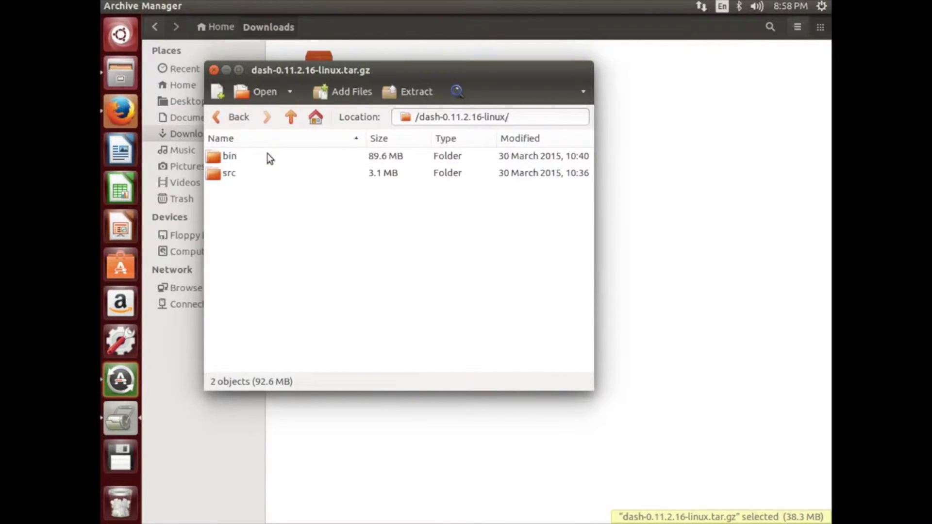
{"action": "left_click", "coordinate": [238, 160]}
{"action": "double_click", "coordinate": [238, 160]}
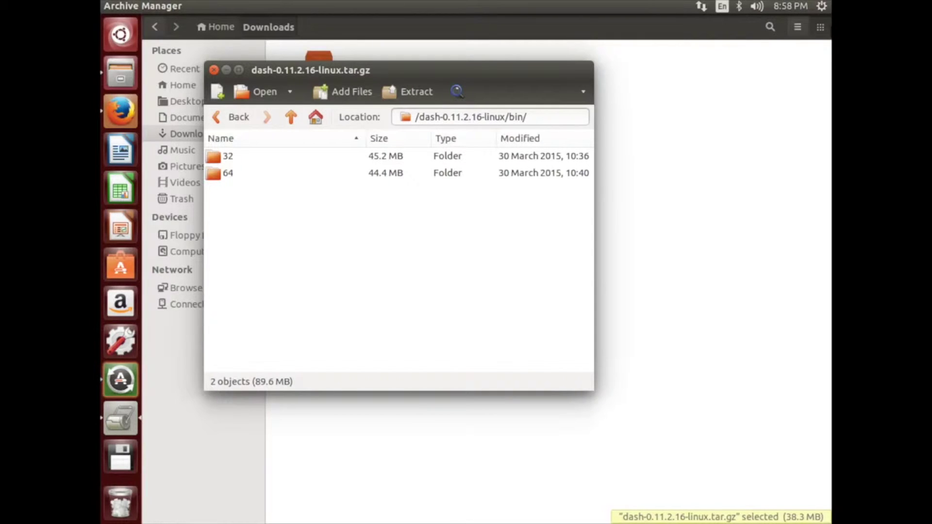
{"action": "left_click", "coordinate": [821, 6]}
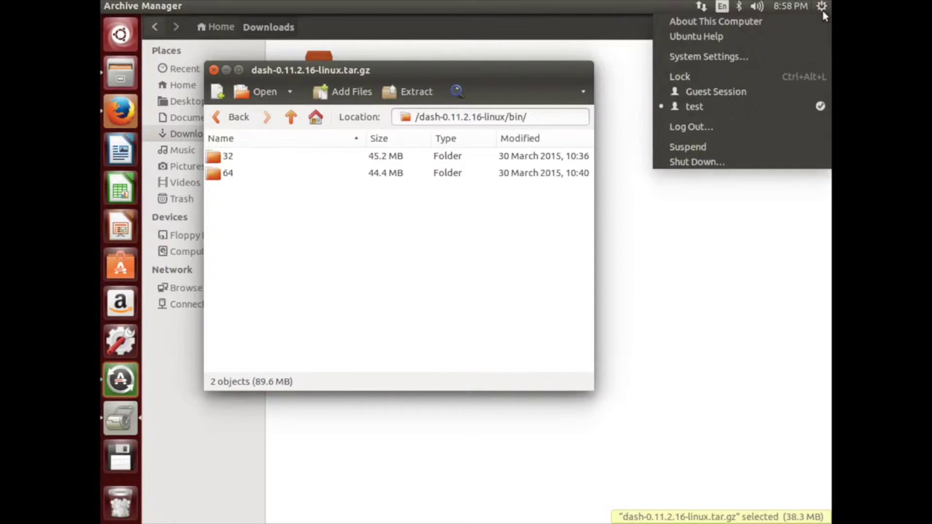
{"action": "left_click", "coordinate": [800, 23]}
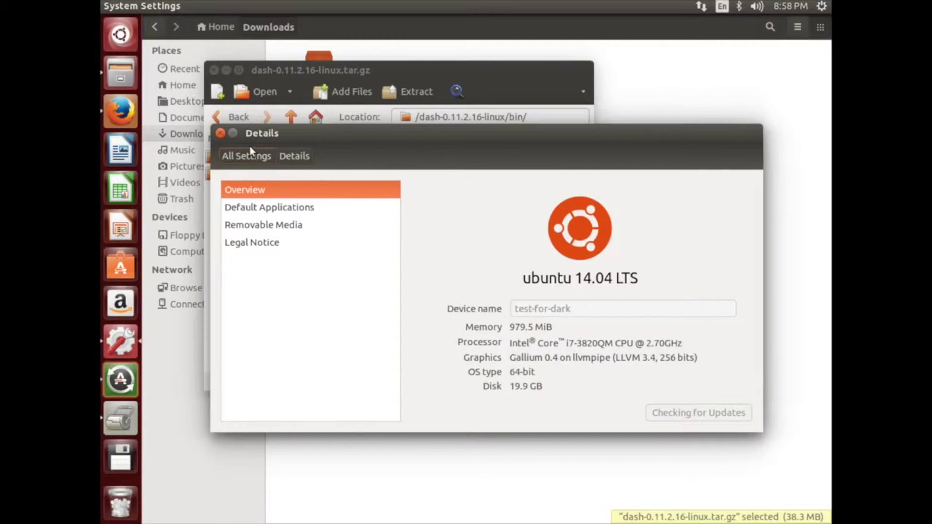
{"action": "left_click", "coordinate": [221, 134]}
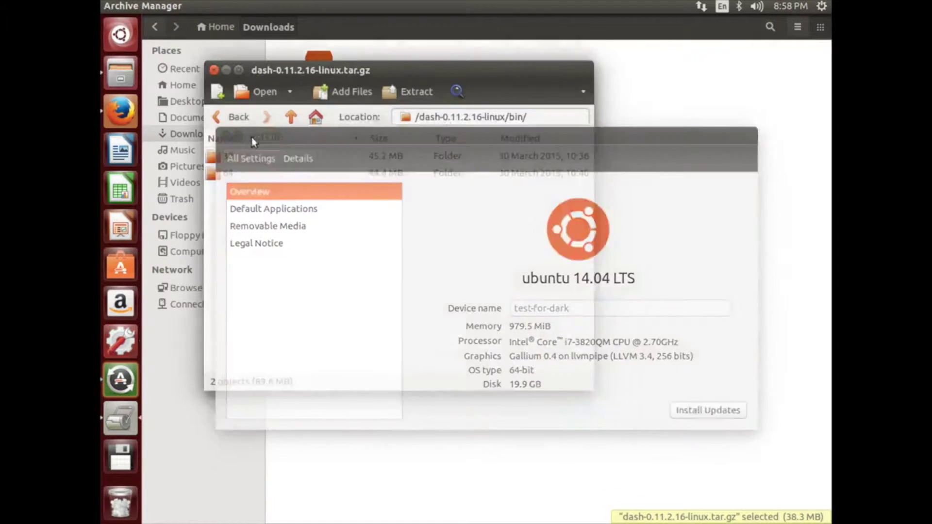
Extract dash-qt from the archive's 64 folder to the Desktop.
{"action": "double_click", "coordinate": [234, 175]}
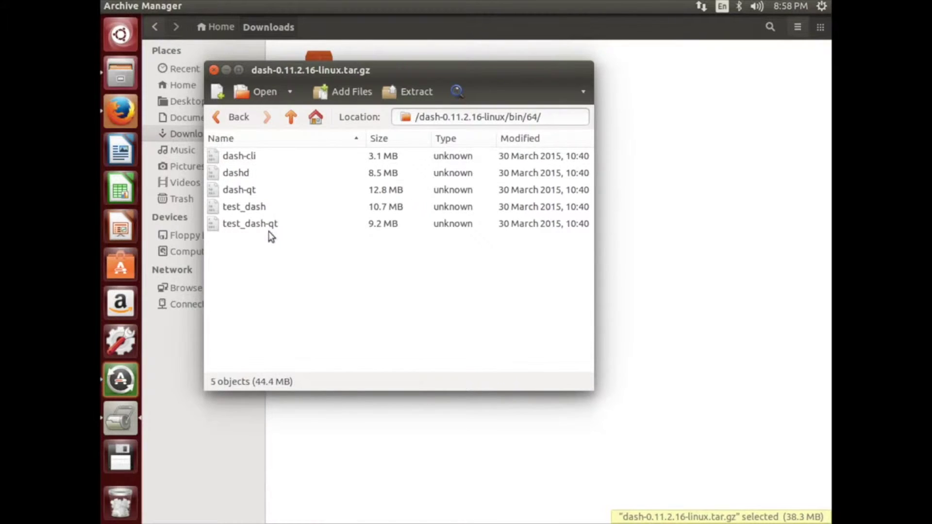
{"action": "left_click", "coordinate": [260, 191]}
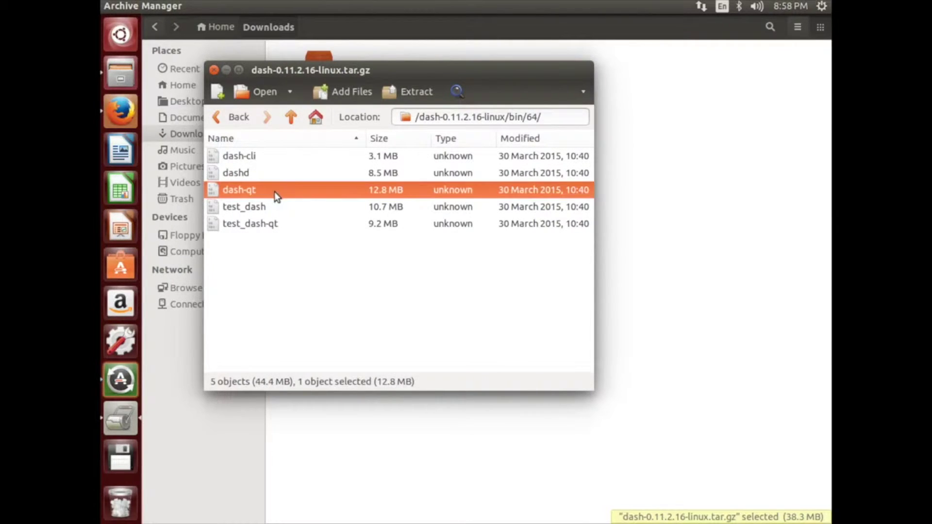
{"action": "right_click", "coordinate": [276, 196]}
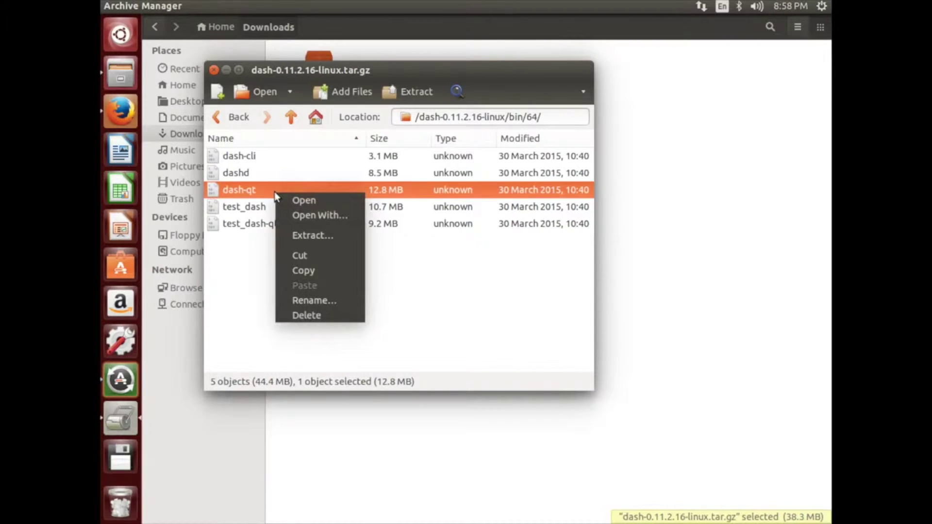
{"action": "left_click", "coordinate": [301, 235]}
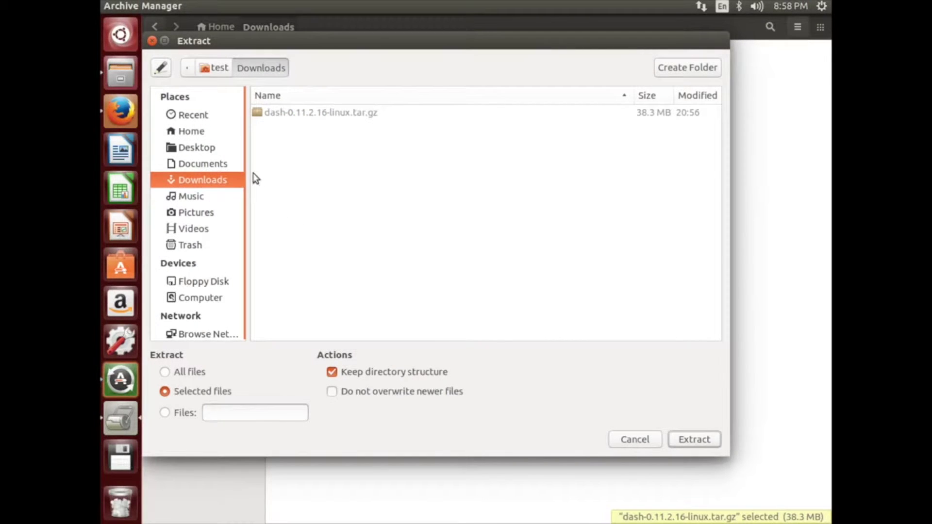
{"action": "left_click", "coordinate": [209, 148]}
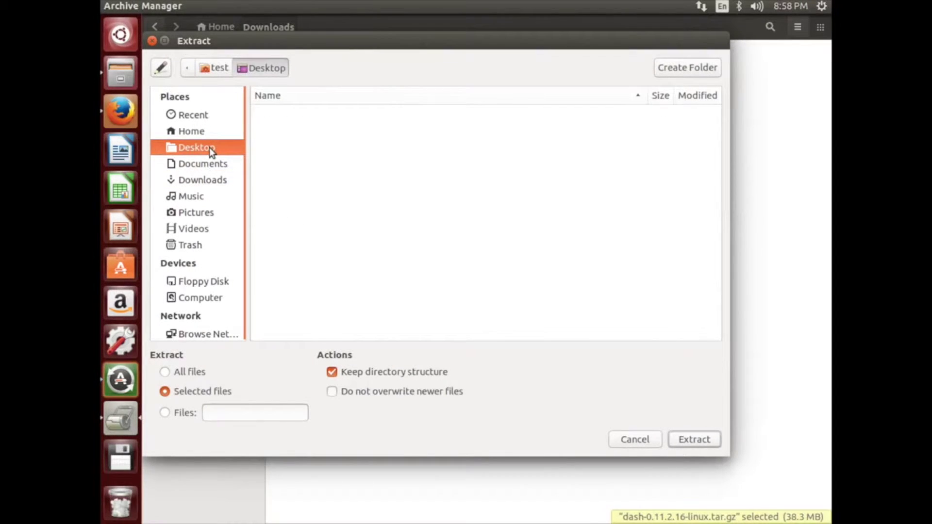
{"action": "left_click", "coordinate": [689, 436]}
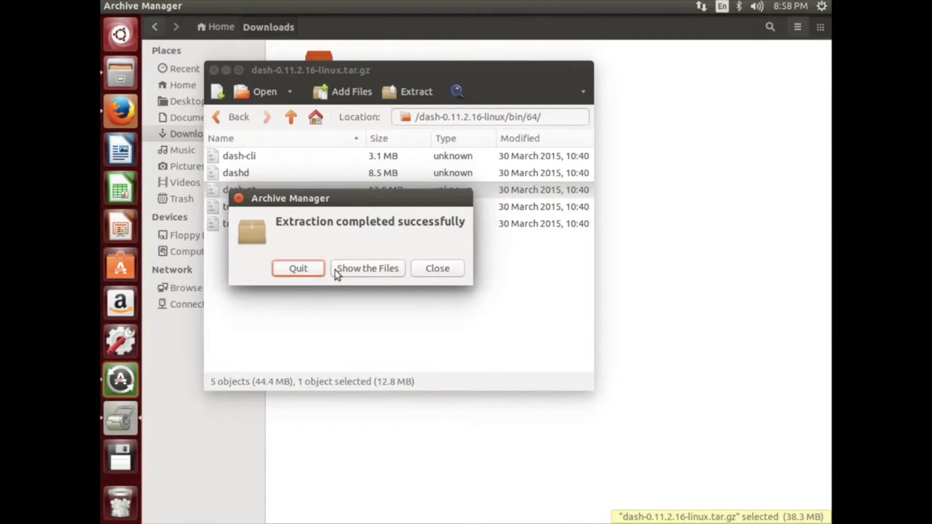
Quit Archive Manager and close the Downloads window with File > Close, leaving dash-qt selected on the desktop.
{"action": "left_click", "coordinate": [305, 268]}
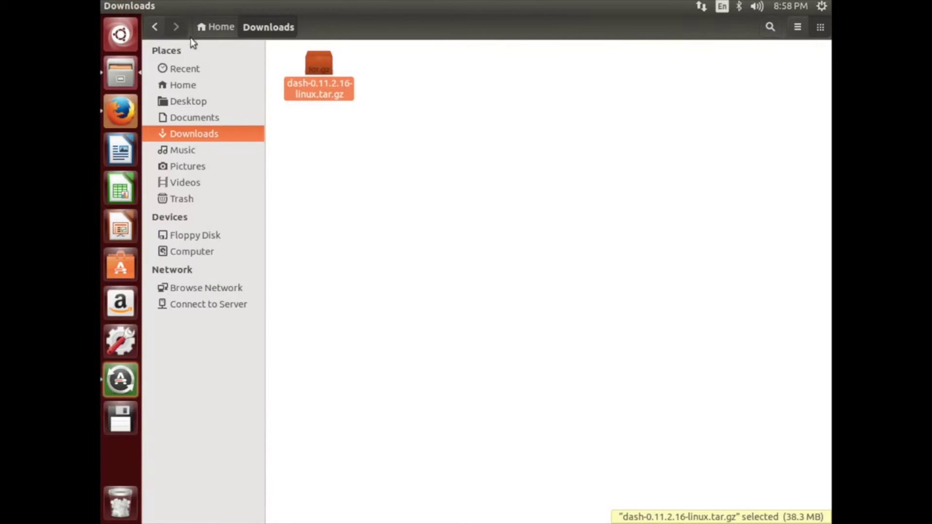
{"action": "left_click", "coordinate": [154, 6]}
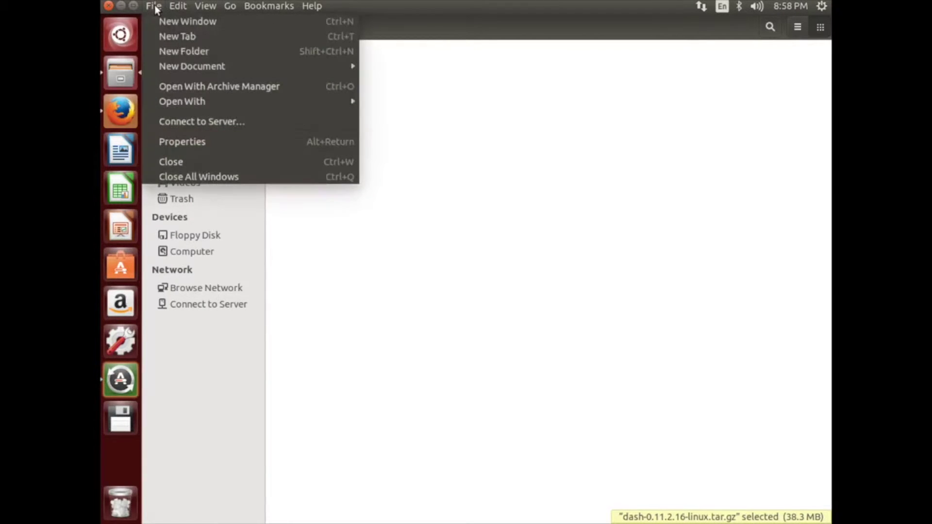
{"action": "left_click", "coordinate": [174, 160]}
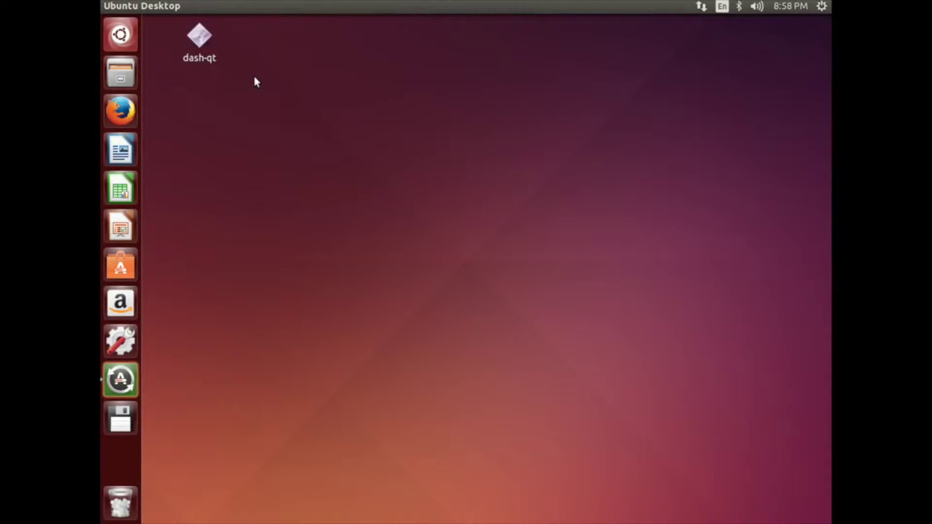
{"action": "left_click", "coordinate": [207, 41]}
Run dash-qt from the desktop and accept the default data directory in the Welcome dialog.
{"action": "right_click", "coordinate": [209, 42]}
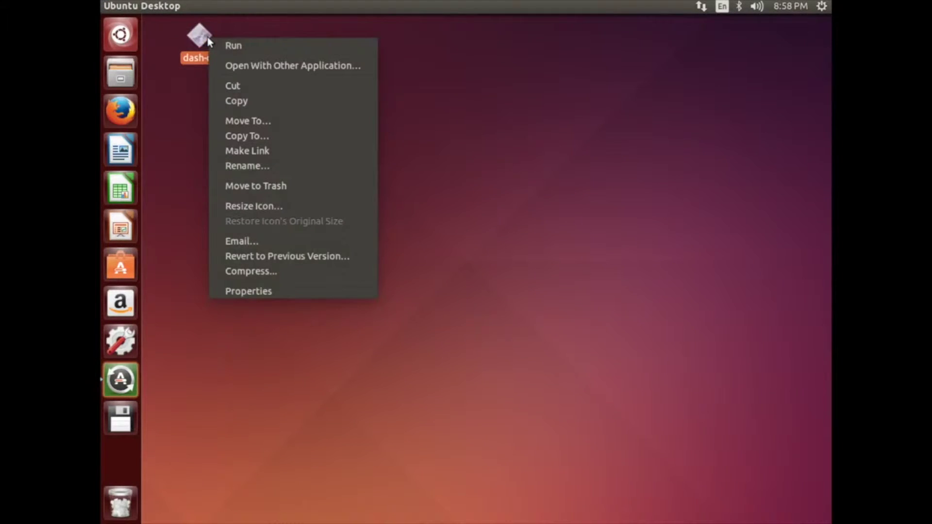
{"action": "left_click", "coordinate": [217, 45]}
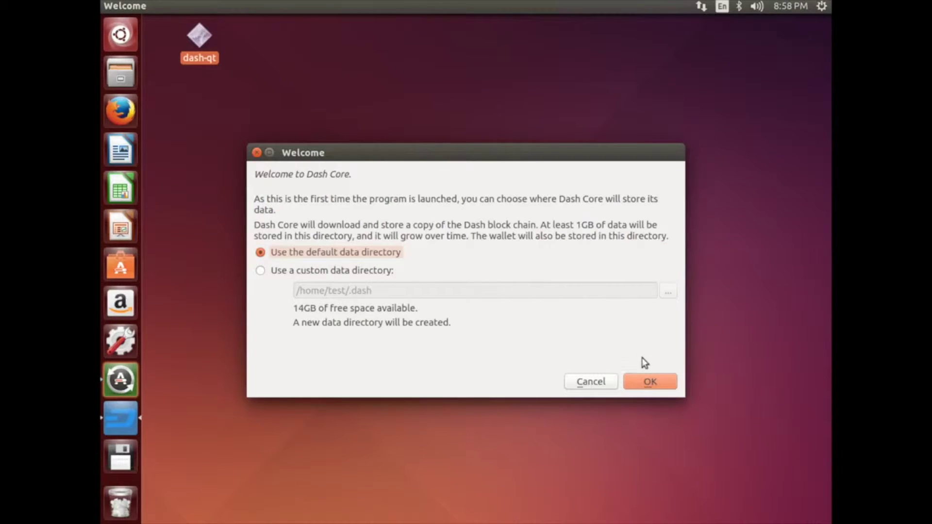
{"action": "left_click", "coordinate": [647, 387]}
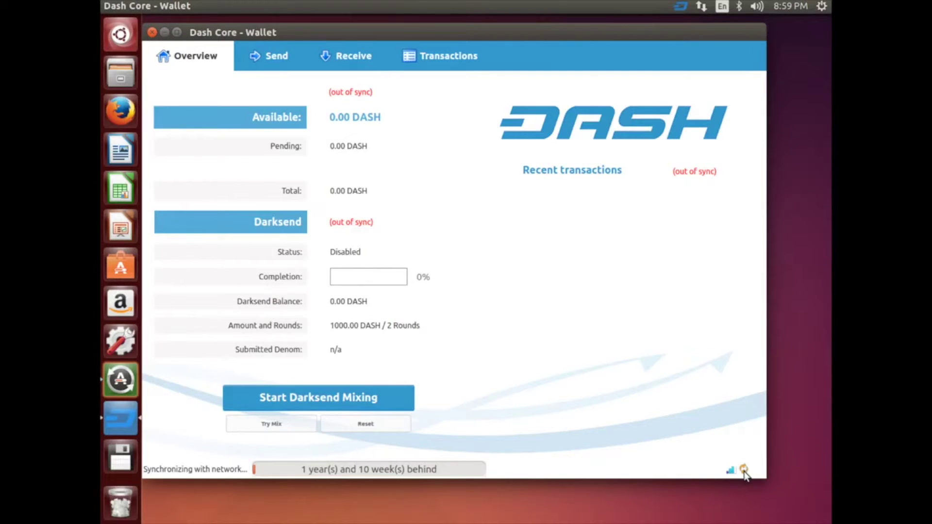
Wait for the block chain to sync up to 244478 blocks, watching the status-bar sync indicator.
{"action": "mouse_move", "coordinate": [744, 471]}
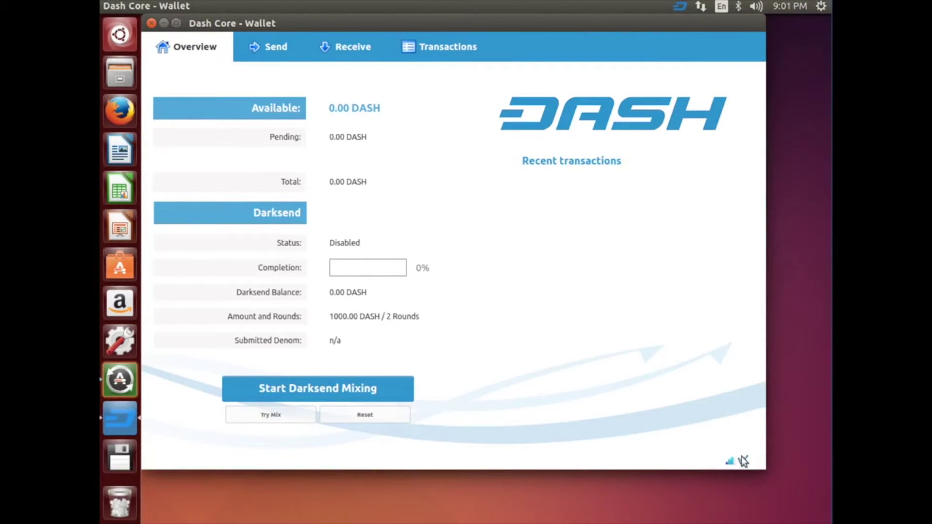
{"action": "mouse_move", "coordinate": [744, 462]}
Encrypt the wallet via Settings > Encrypt Wallet, entering a new passphrase twice and confirming.
{"action": "mouse_move", "coordinate": [188, 8]}
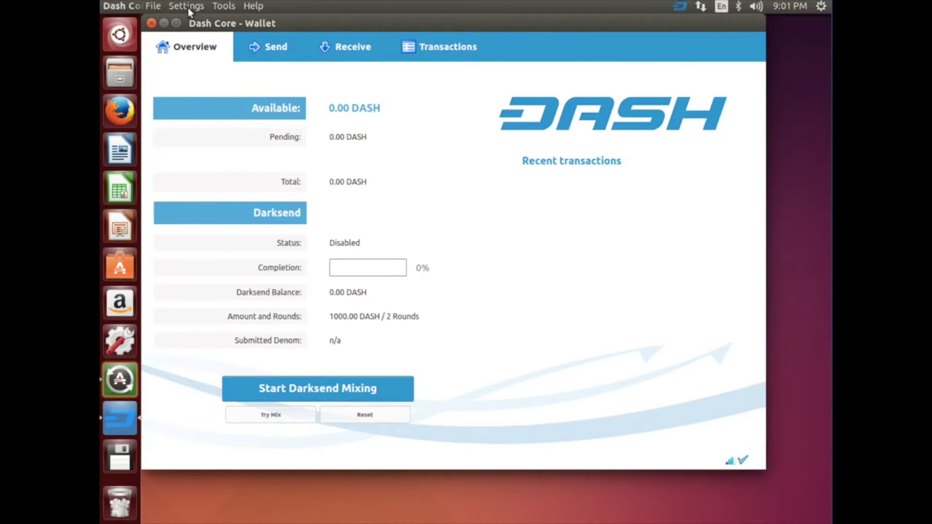
{"action": "left_click", "coordinate": [188, 8]}
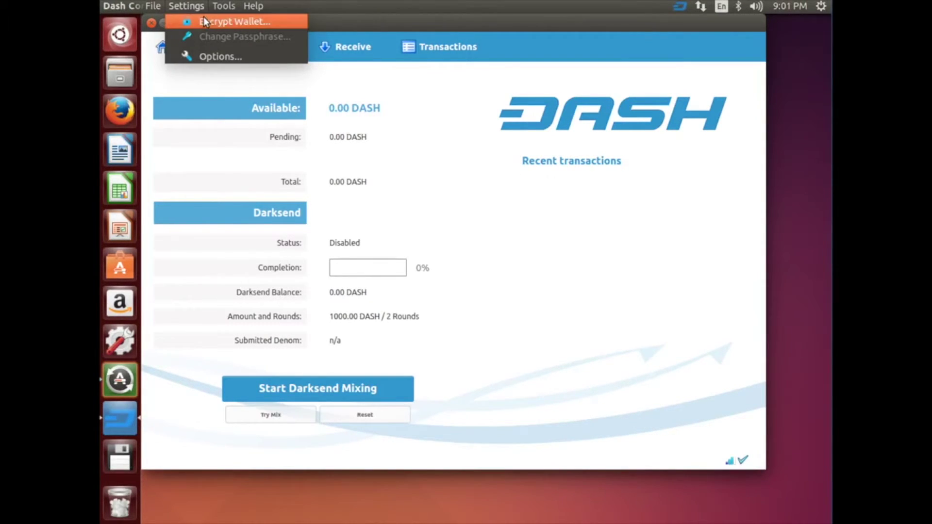
{"action": "left_click", "coordinate": [203, 21]}
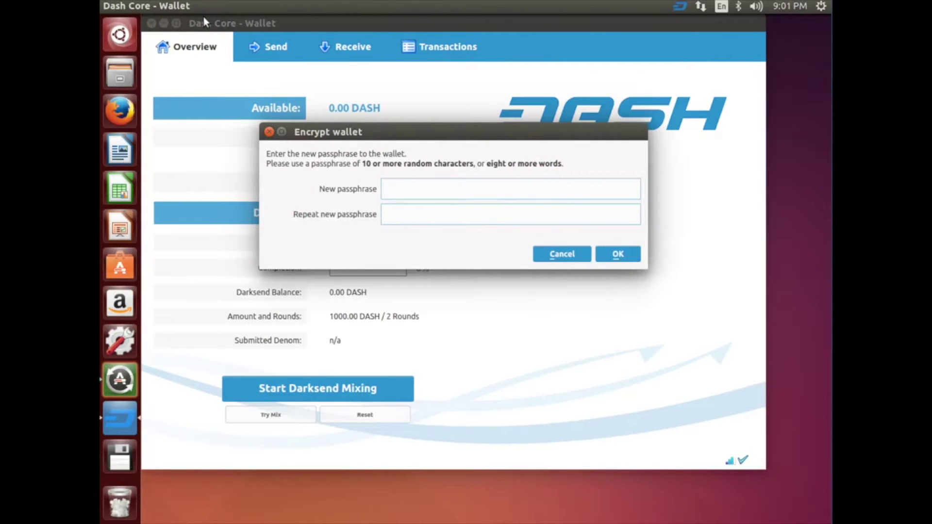
{"action": "type", "text": "**********"}
{"action": "key", "text": "Tab"}
{"action": "type", "text": "**********"}
{"action": "key", "text": "Return"}
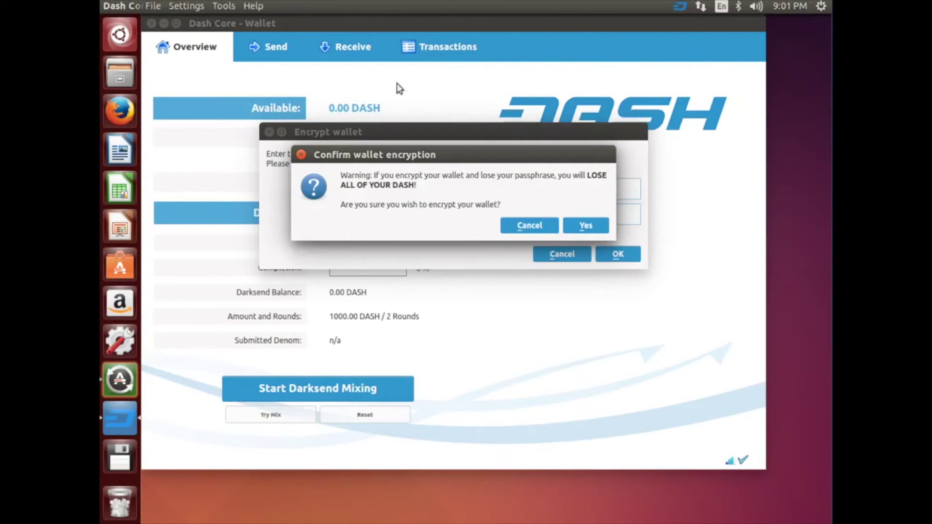
{"action": "left_click", "coordinate": [589, 227]}
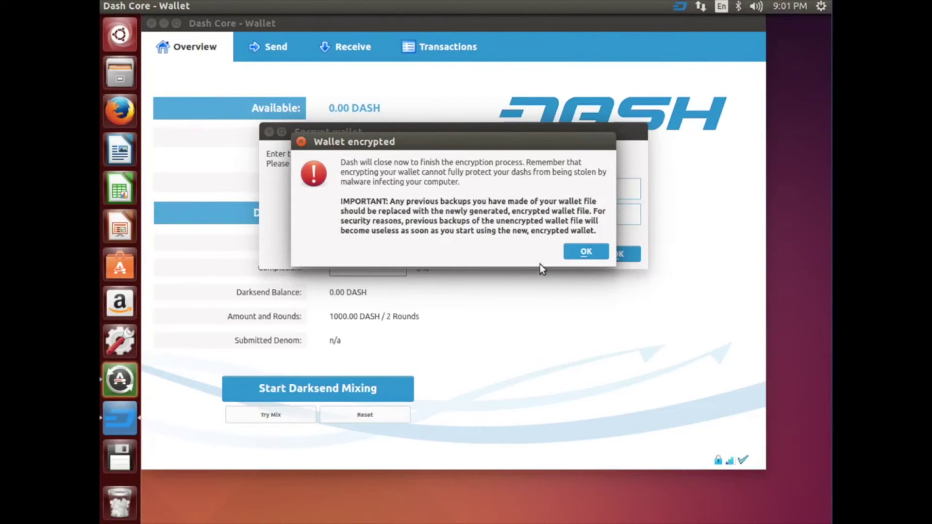
{"action": "left_click", "coordinate": [581, 253]}
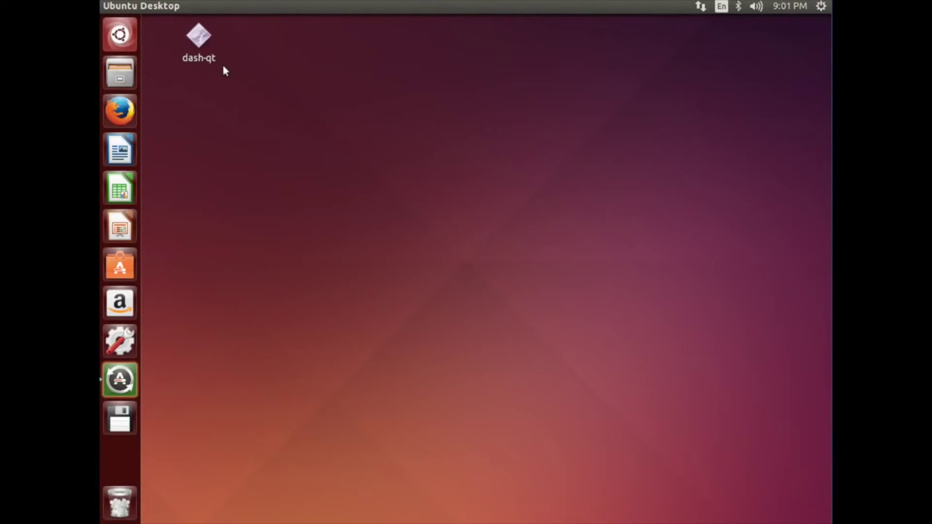
Relaunch dash-qt from the desktop, now encrypted and locked, and go to the Receive payment request form.
{"action": "left_click", "coordinate": [203, 40]}
{"action": "double_click", "coordinate": [204, 41]}
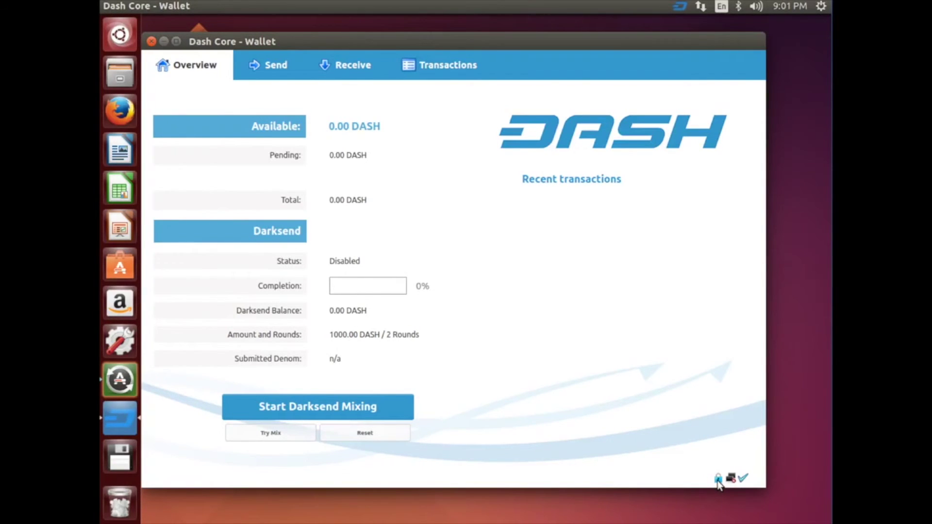
{"action": "mouse_move", "coordinate": [718, 480]}
{"action": "left_click", "coordinate": [354, 65]}
Create a payment request labelled test1 with no amount or message, then close its details.
{"action": "left_click", "coordinate": [285, 125]}
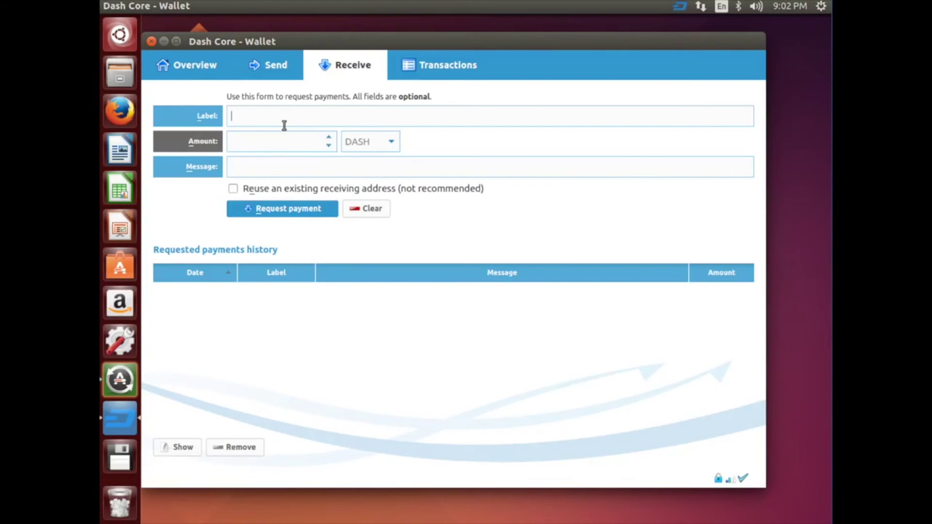
{"action": "type", "text": "test"}
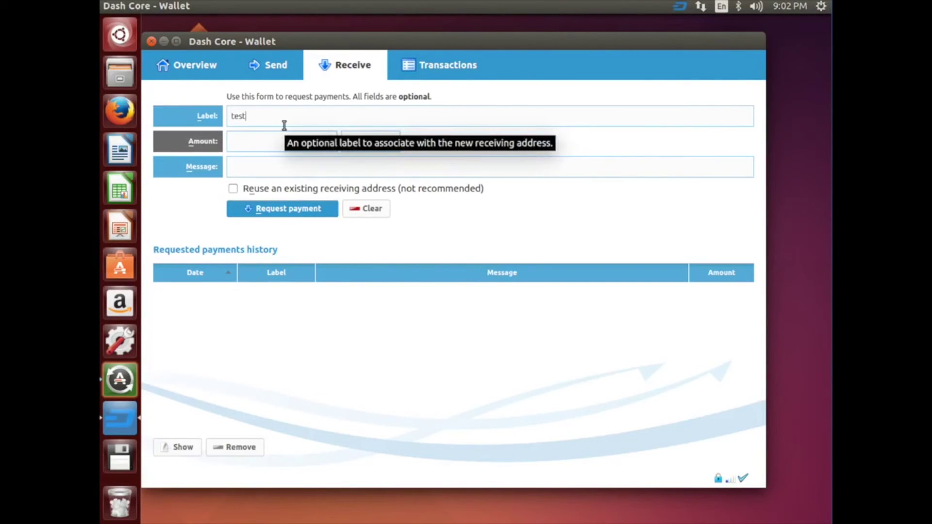
{"action": "type", "text": "1"}
{"action": "left_click", "coordinate": [264, 208]}
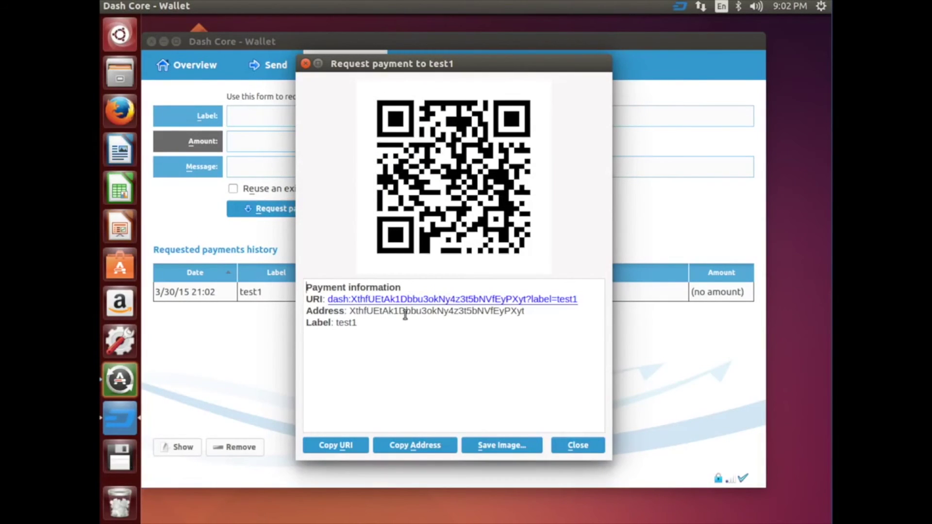
{"action": "left_click", "coordinate": [572, 444]}
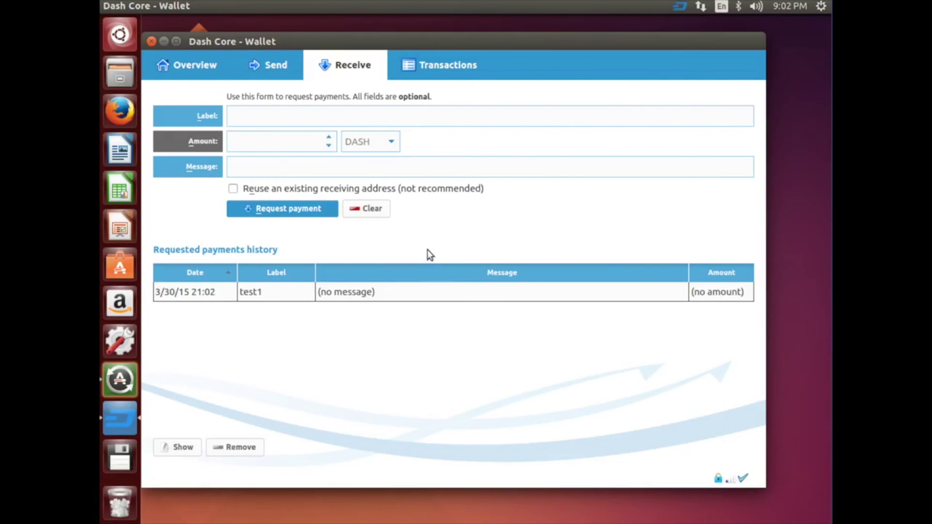
Return to the Overview page showing 0.00 DASH available and Darksend disabled.
{"action": "left_click", "coordinate": [200, 67]}
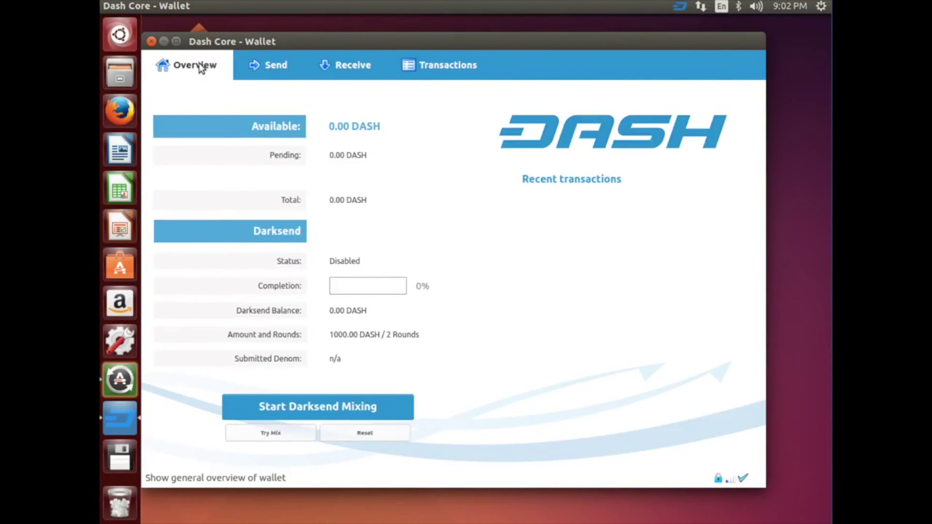